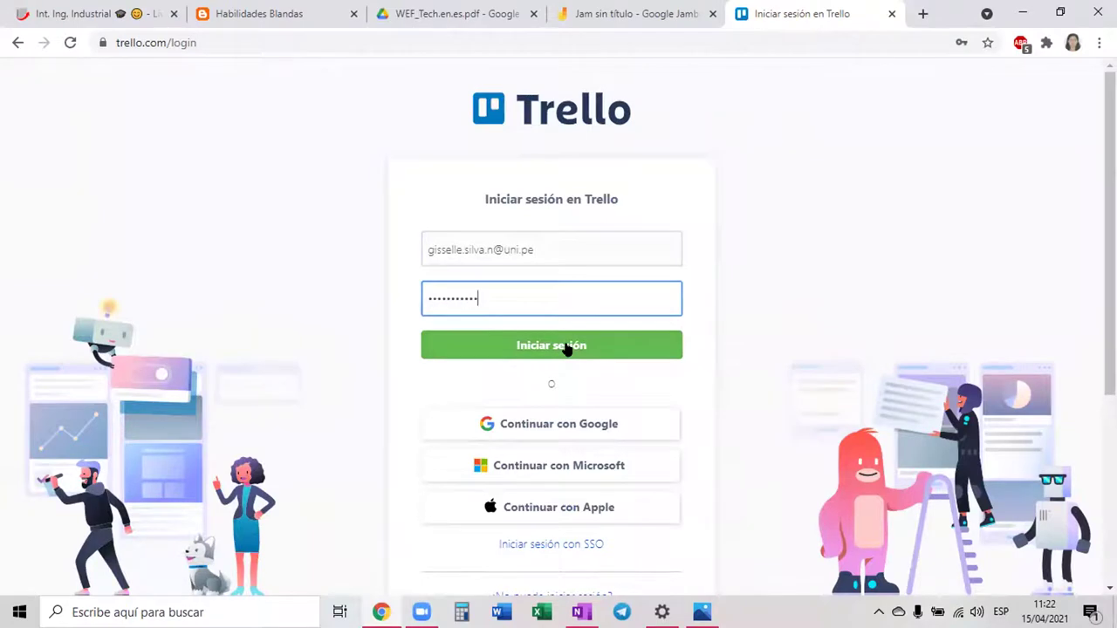
# Go from Trello's sign-in page to the 'Regístrese' account-creation form
pyautogui.scroll(-1, 569, 428)
pyautogui.click(579, 262)
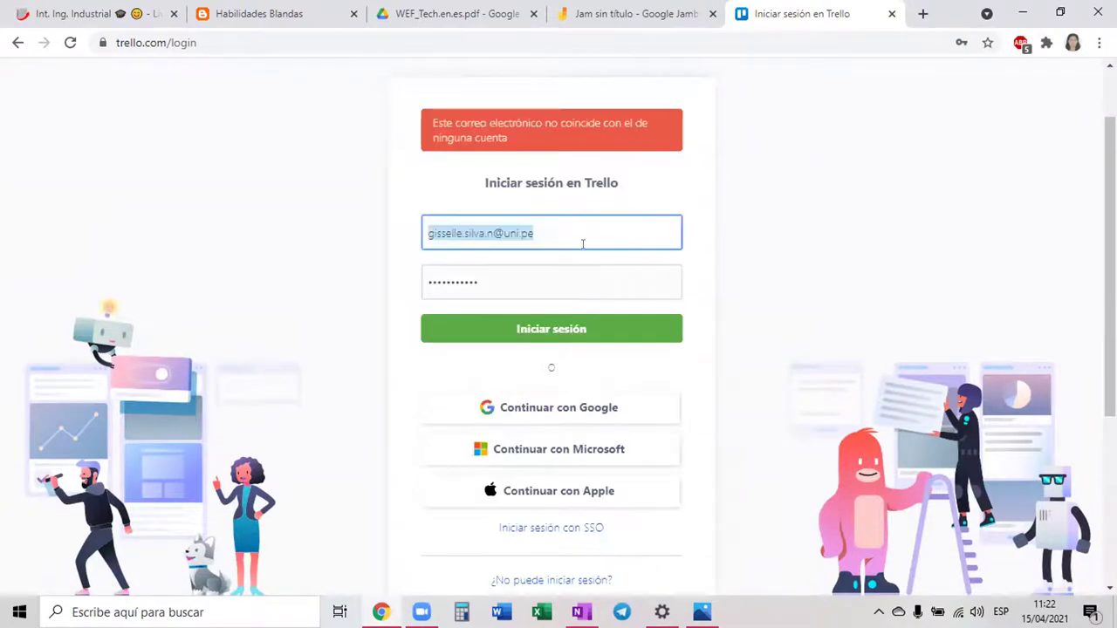
pyautogui.scroll(-2, 584, 245)
pyautogui.scroll(-1, 589, 443)
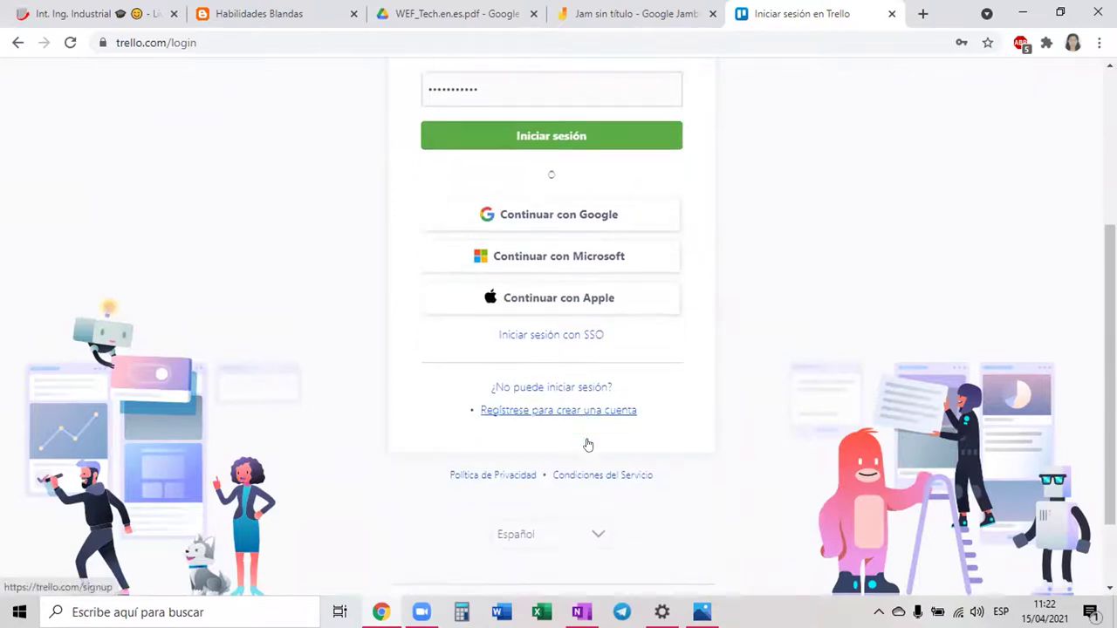
pyautogui.click(573, 364)
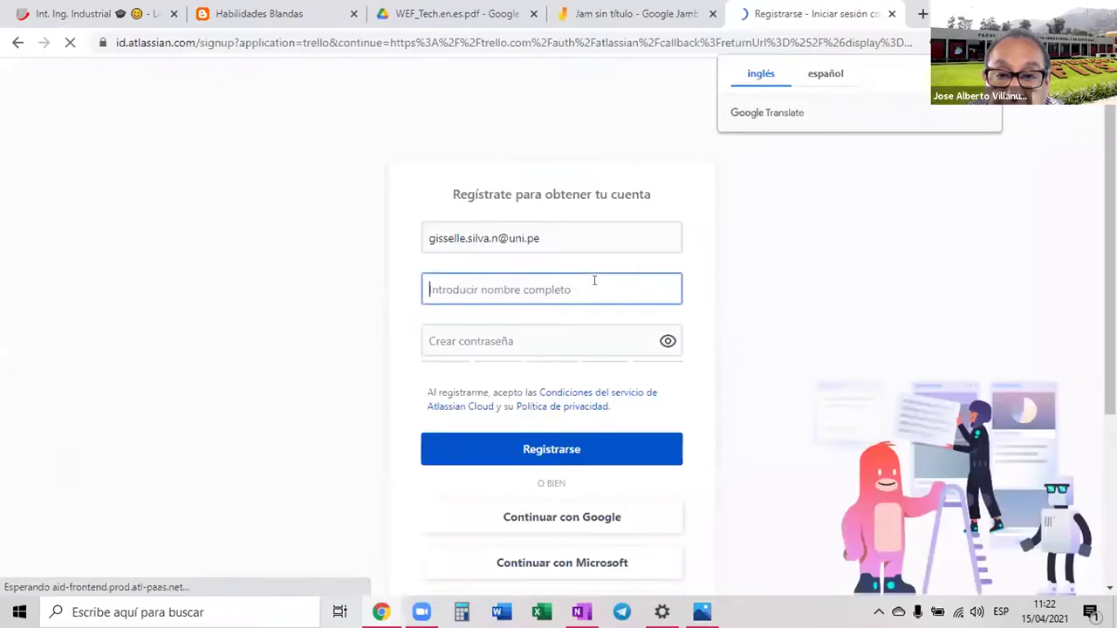
# Register with the user's full name and a password, and let Chrome save the password
pyautogui.click(547, 289)
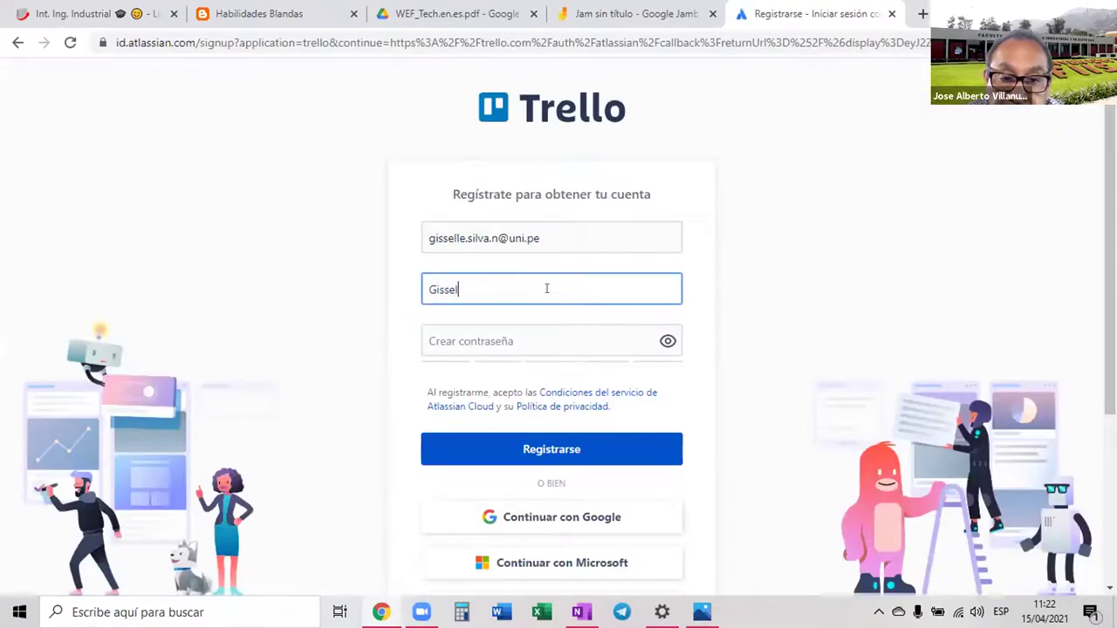
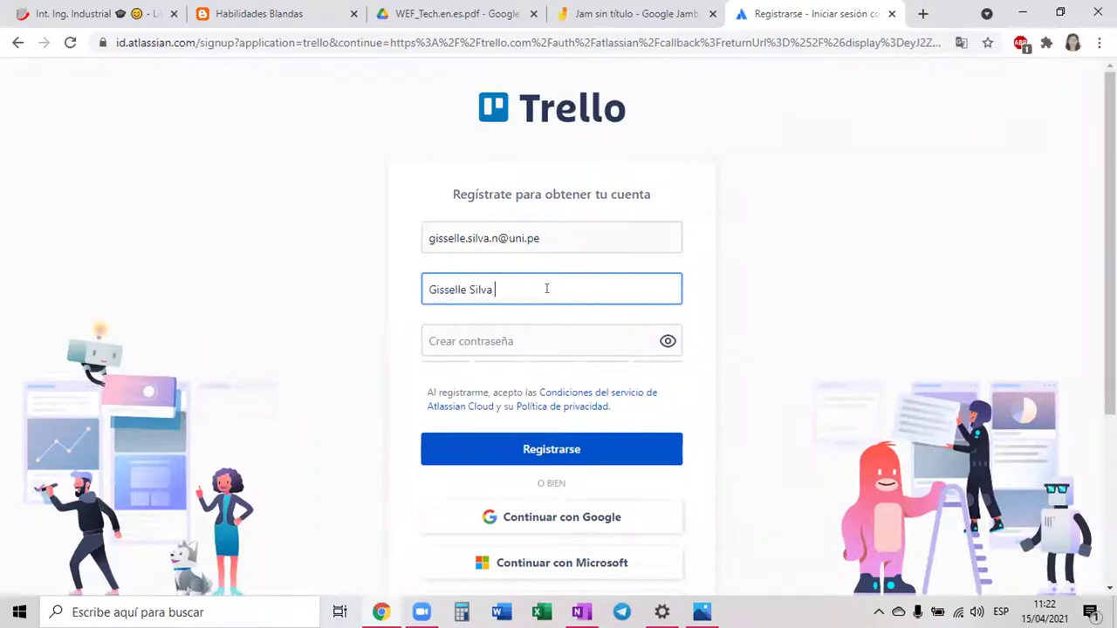
pyautogui.click(520, 334)
pyautogui.write('•••••••••••')
pyautogui.click(536, 452)
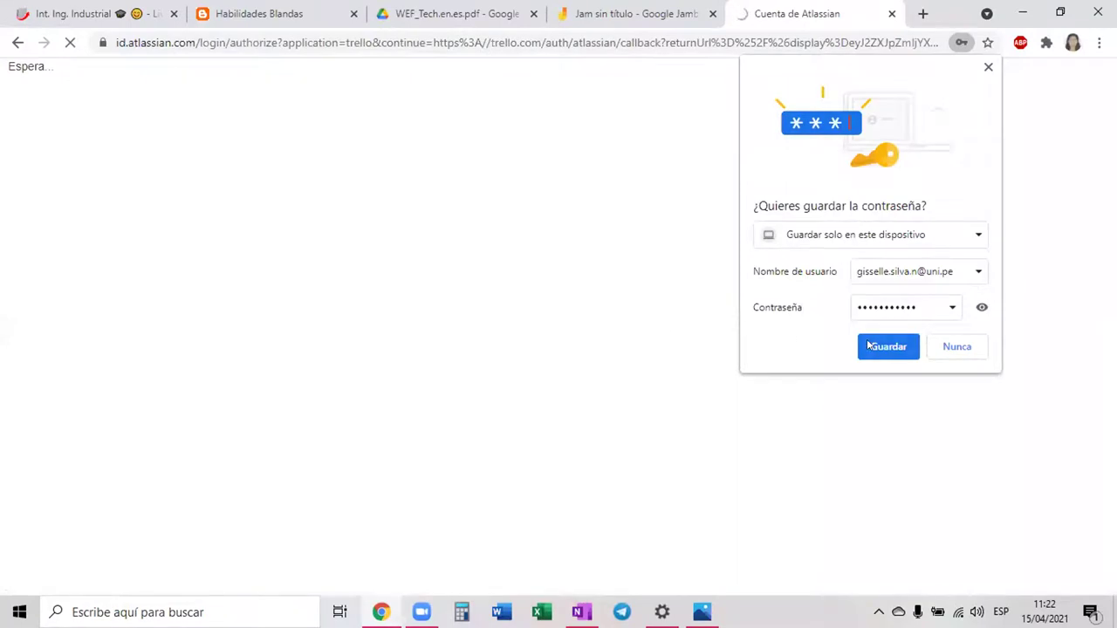
pyautogui.click(869, 347)
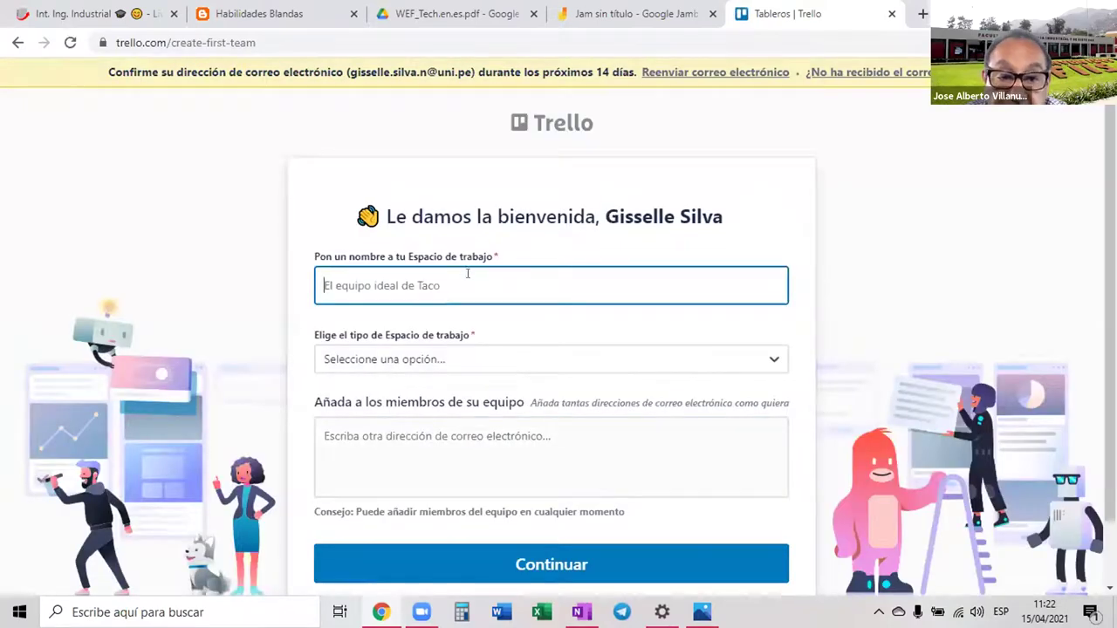
# Enter 'Equipo III' as the workspace name and pick 'Ingeniería y TI' as its type
pyautogui.scroll(-1, 467, 282)
pyautogui.scroll(-1, 467, 282)
pyautogui.scroll(2, 467, 282)
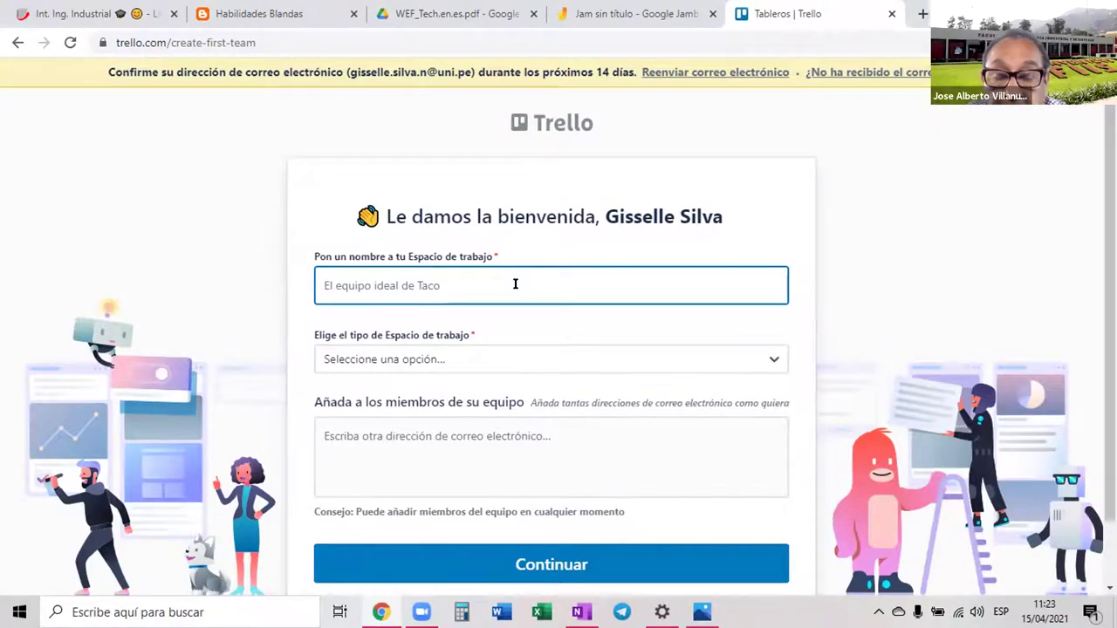
pyautogui.write('E')
pyautogui.press('BackSpace')
pyautogui.write('Equipo y')
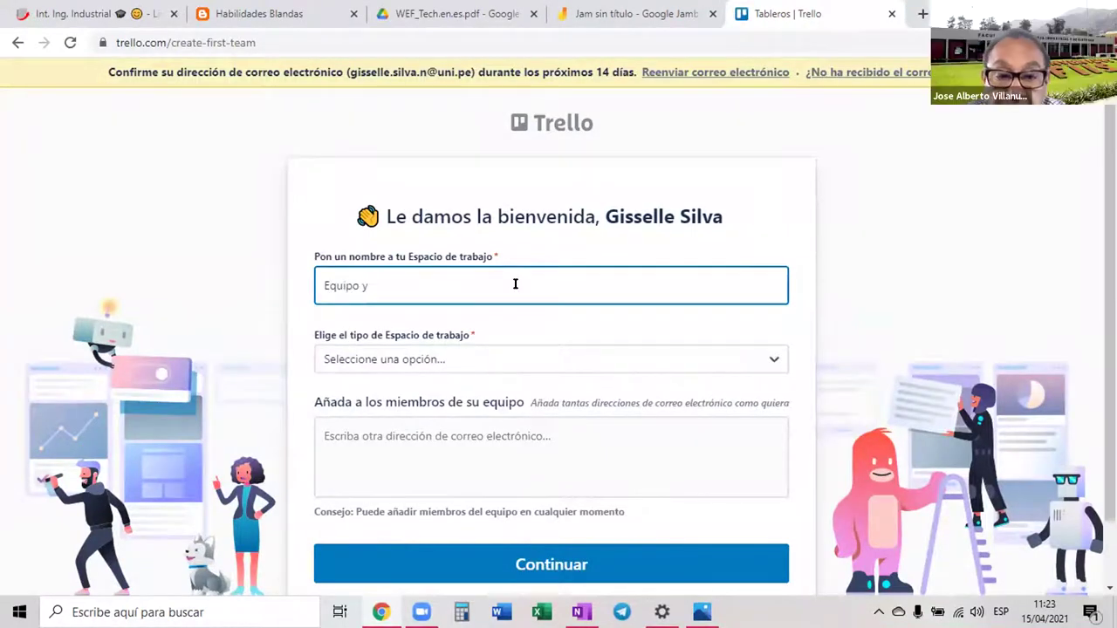
pyautogui.press('BackSpace')
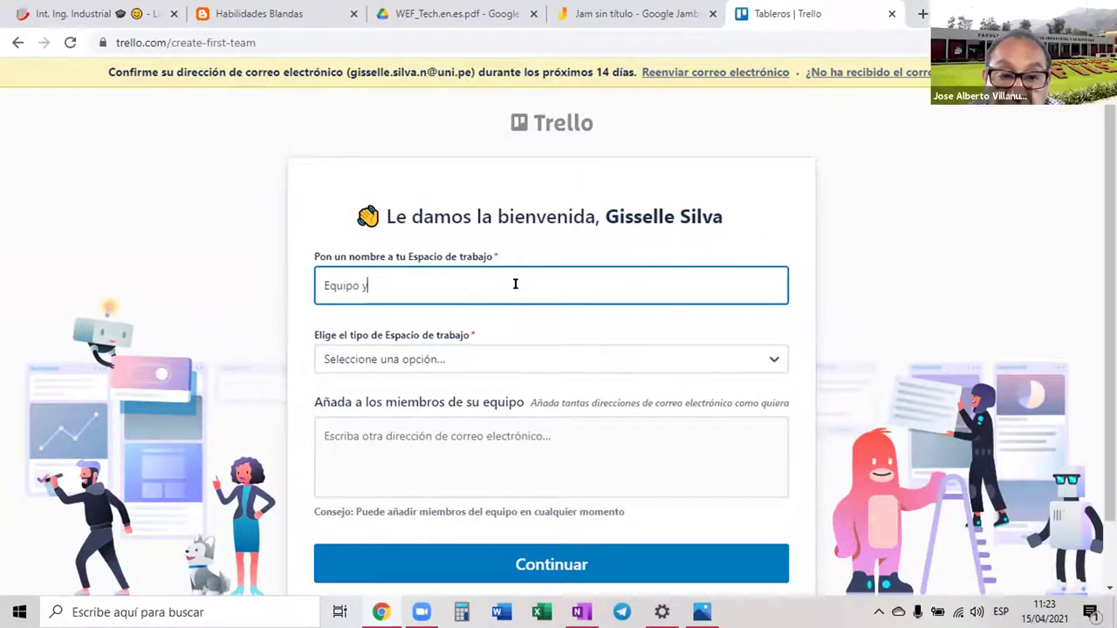
pyautogui.write('III')
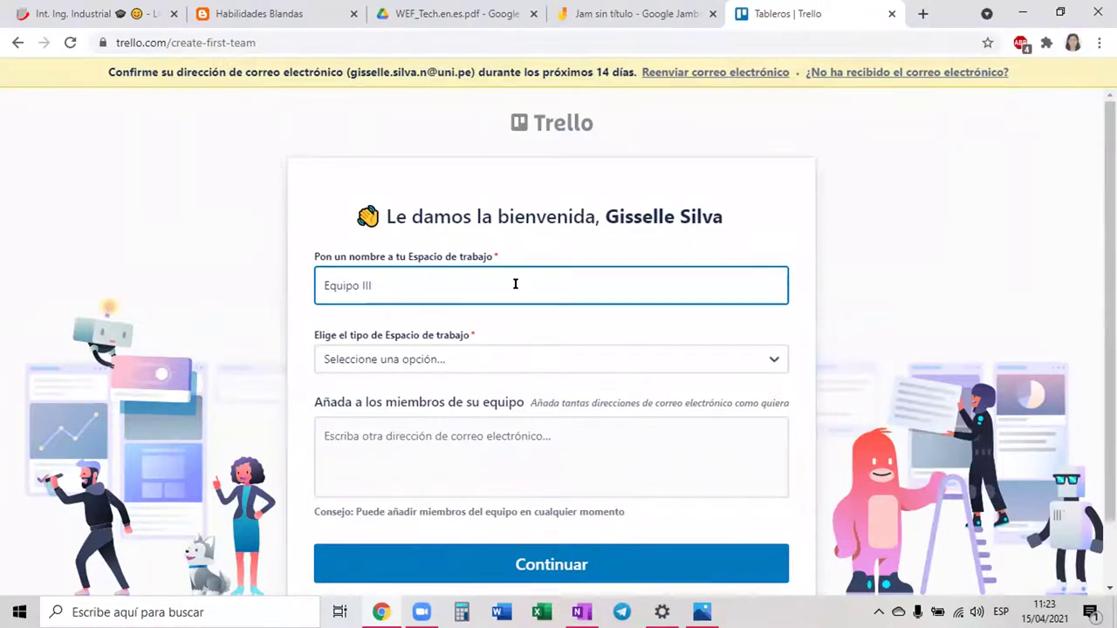
pyautogui.click(476, 354)
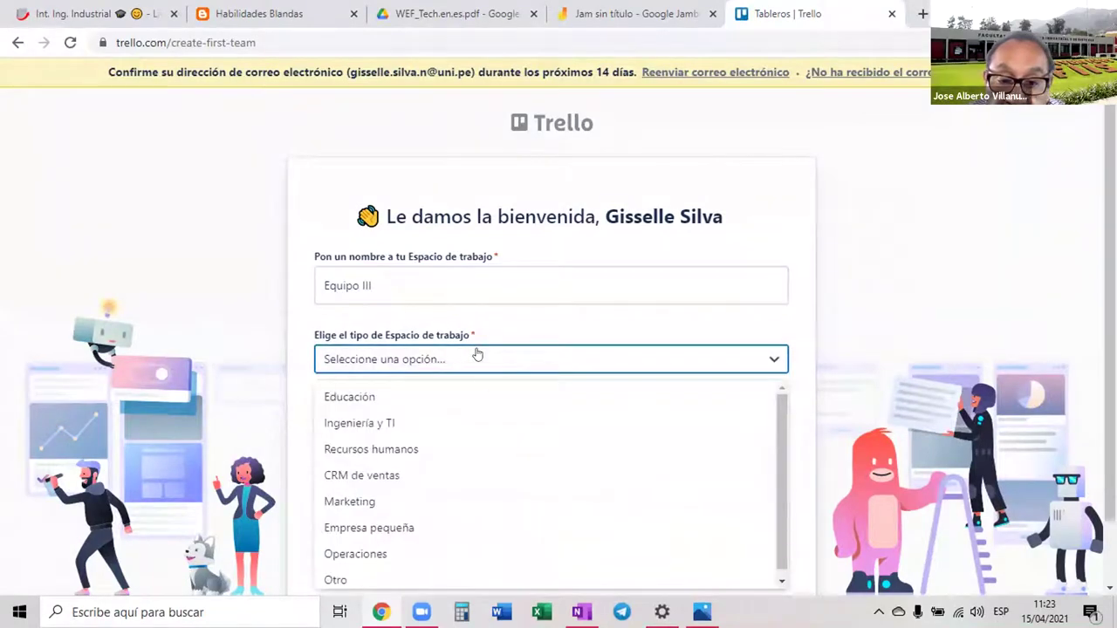
pyautogui.click(415, 426)
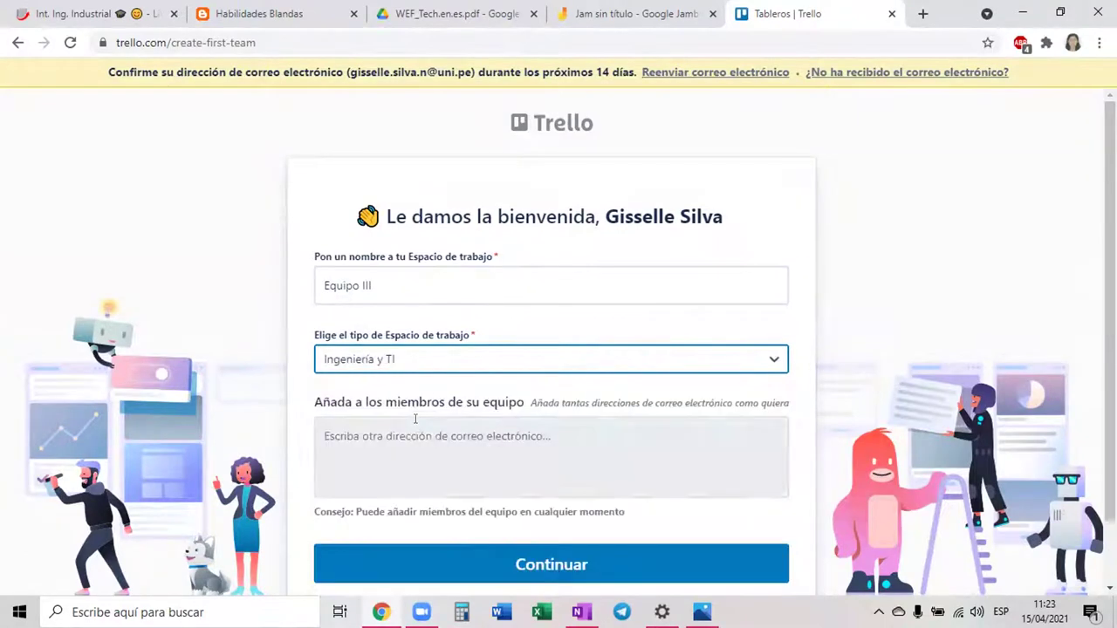
pyautogui.scroll(-1, 524, 349)
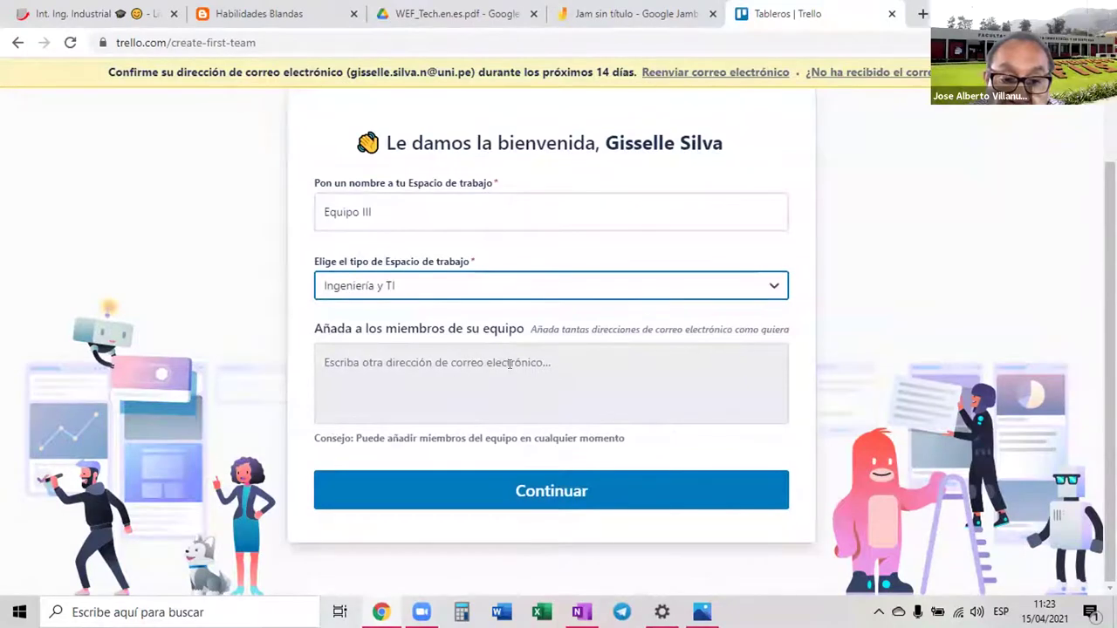
# Paste three copied teammate e-mail addresses into the members field using the right-click Pegar option
pyautogui.click(510, 365)
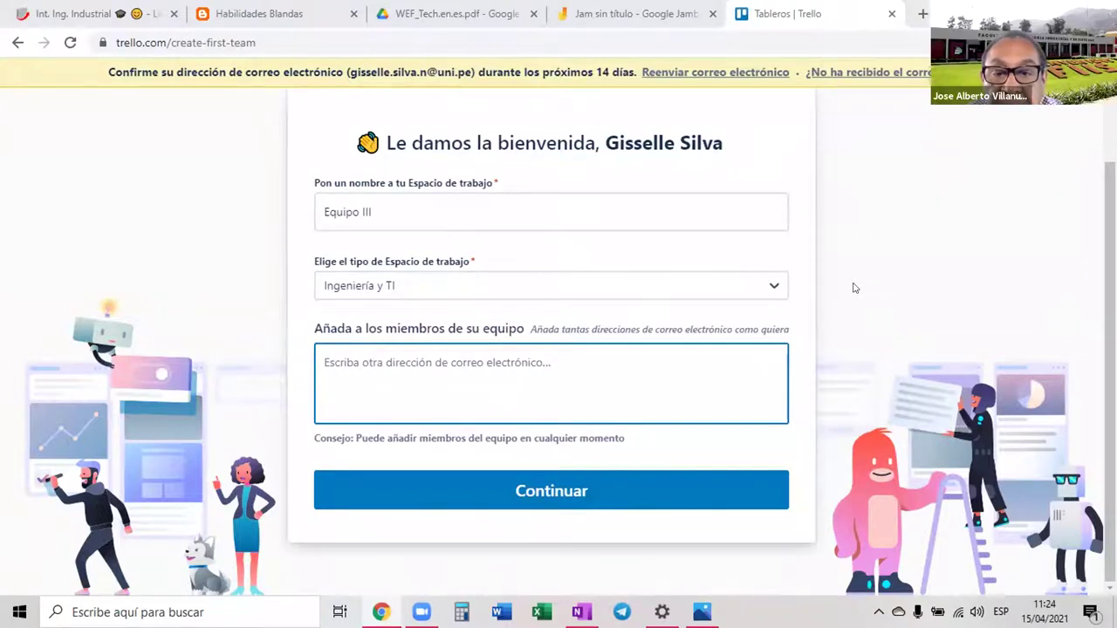
pyautogui.rightClick(378, 370)
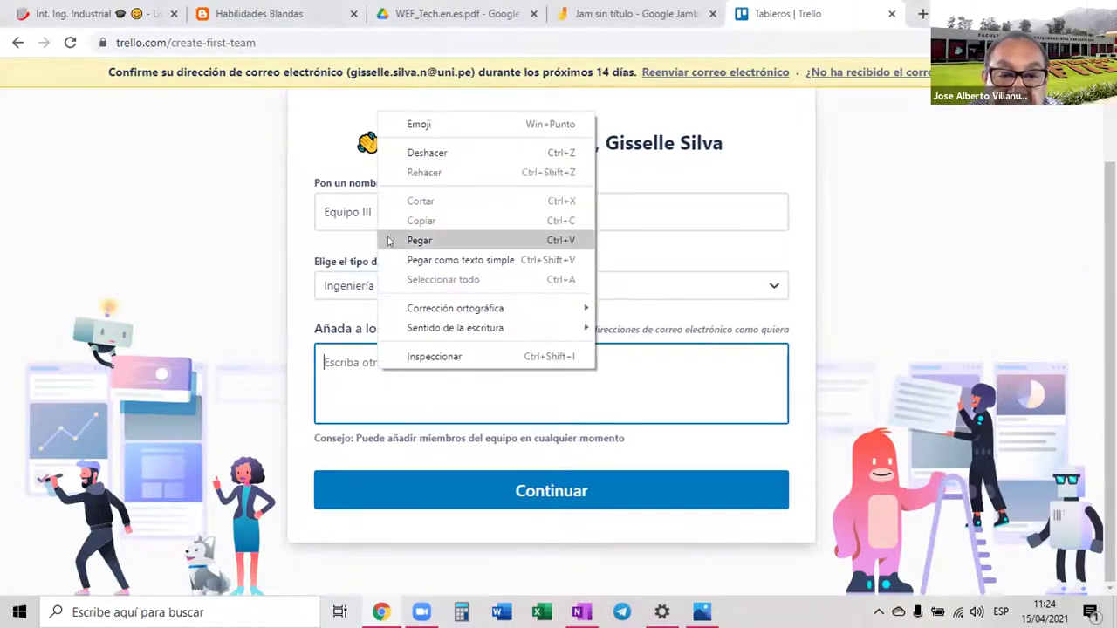
pyautogui.click(419, 240)
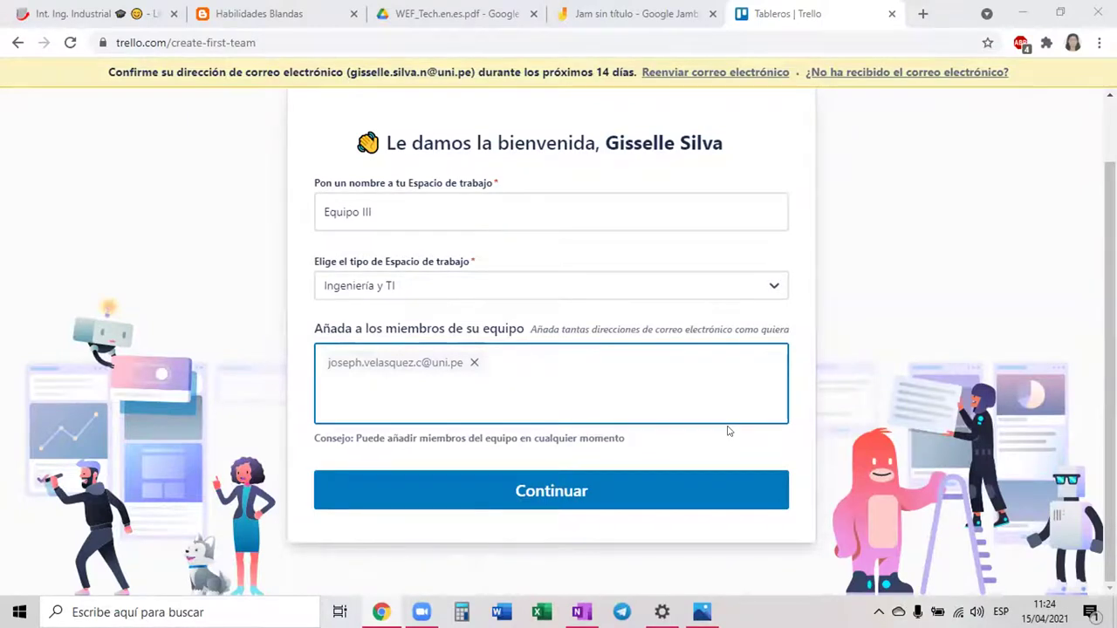
pyautogui.rightClick(473, 393)
pyautogui.click(437, 403)
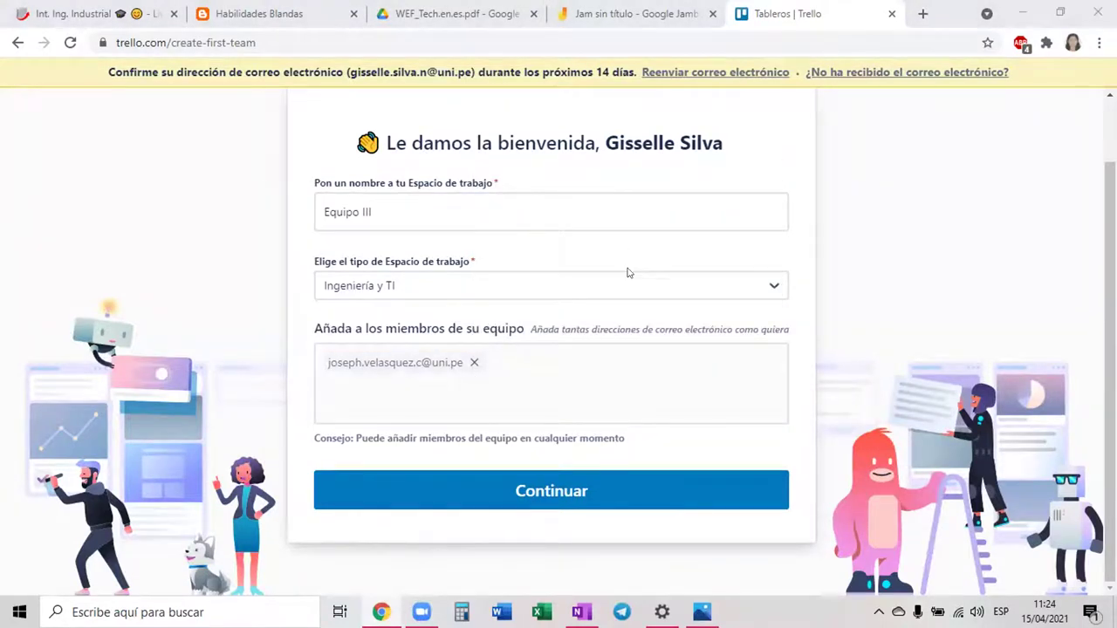
pyautogui.click(563, 362)
pyautogui.rightClick(564, 374)
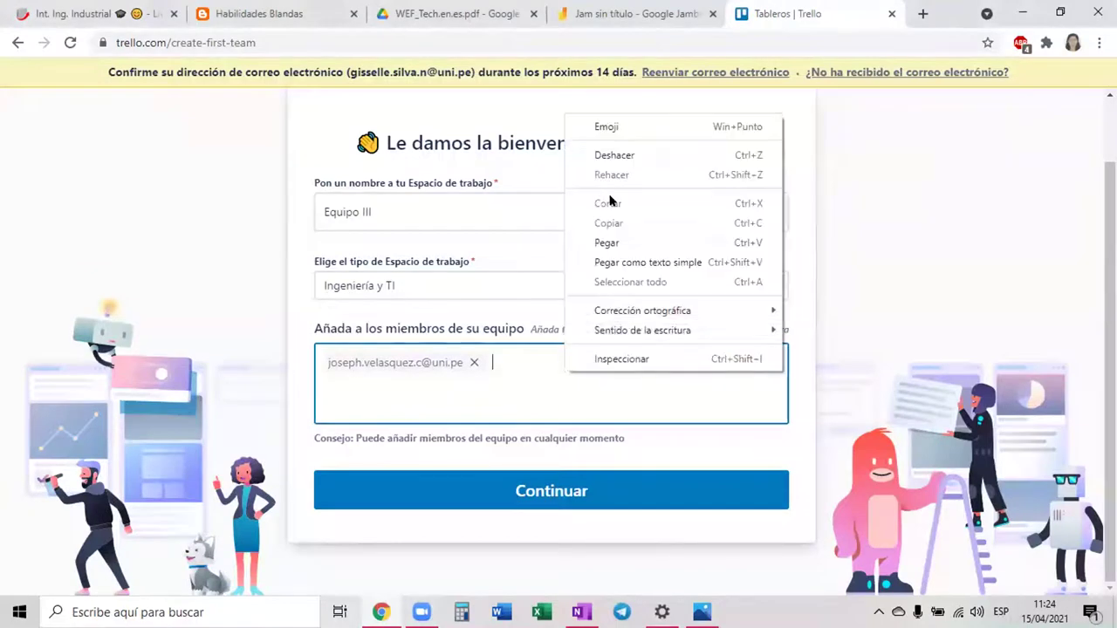
pyautogui.click(618, 243)
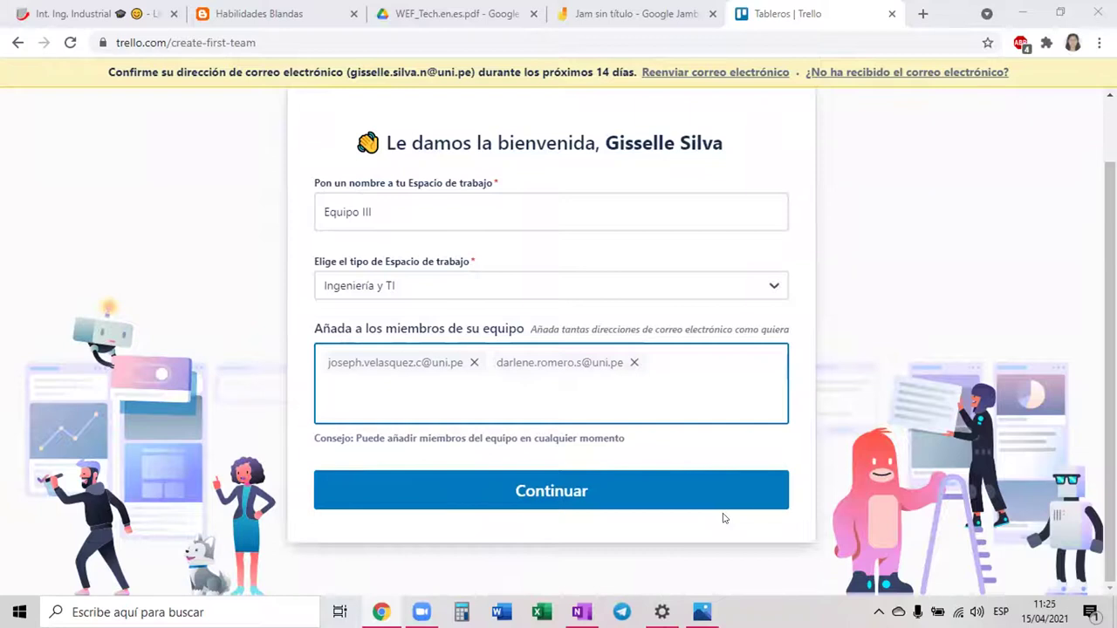
pyautogui.rightClick(689, 362)
pyautogui.click(732, 236)
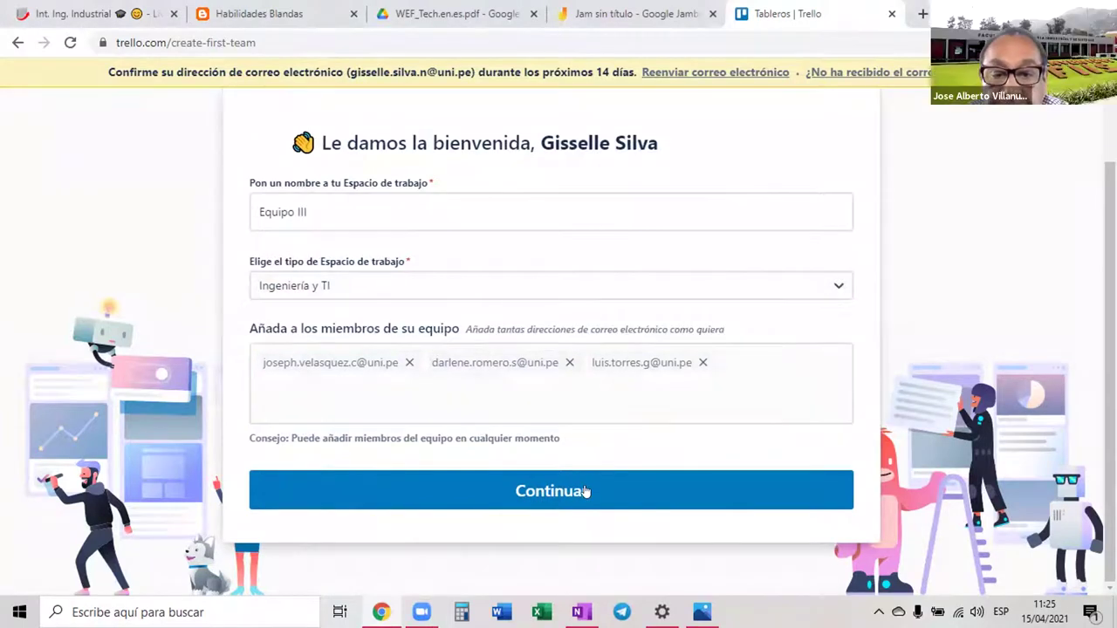
# Submit the workspace form and choose 'Empezar sin Business Class' to skip the trial
pyautogui.click(585, 492)
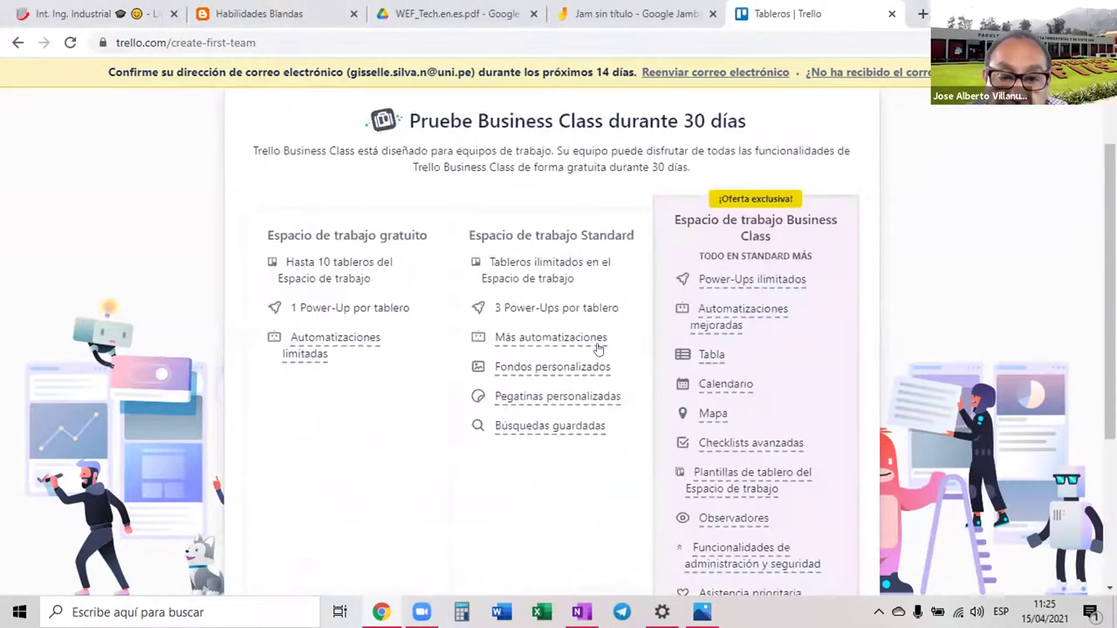
pyautogui.scroll(-1, 601, 349)
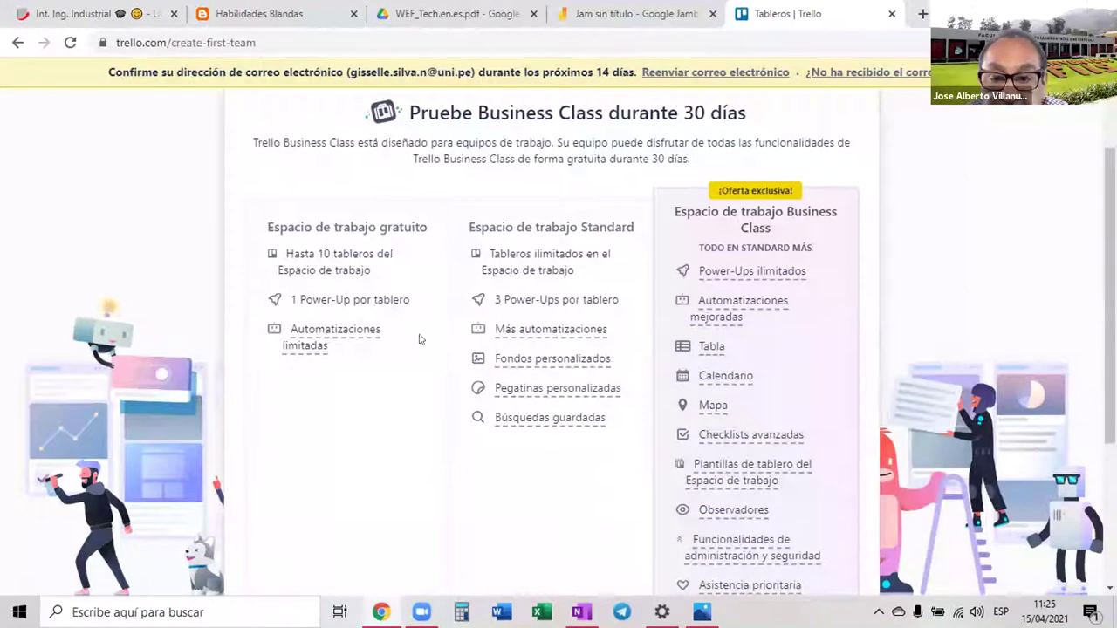
pyautogui.scroll(-2, 625, 399)
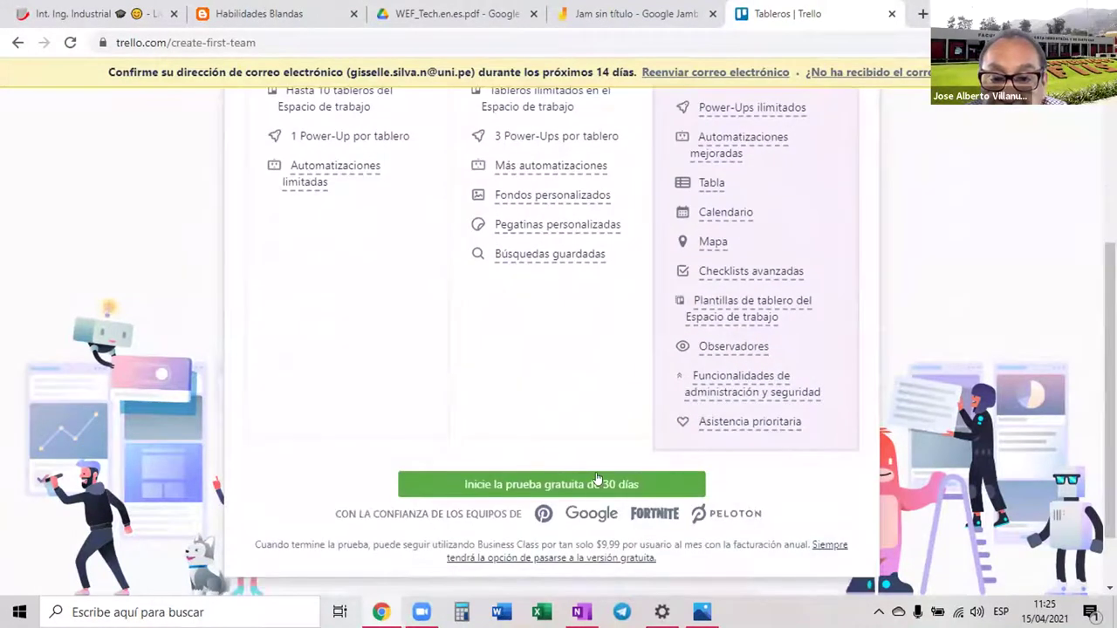
pyautogui.scroll(2, 576, 401)
pyautogui.scroll(-2, 576, 402)
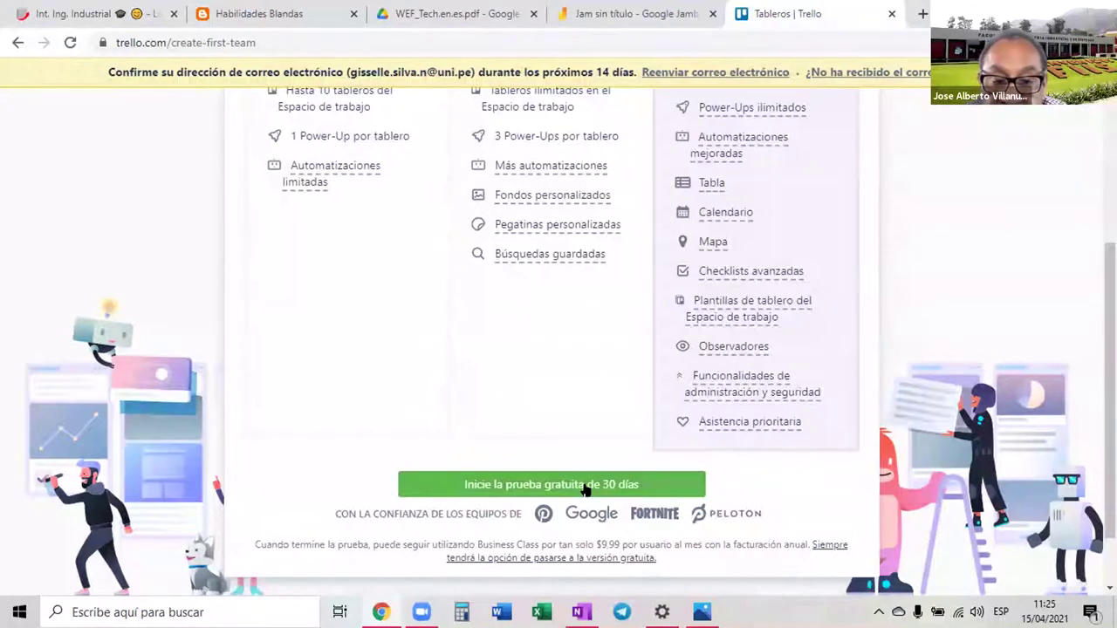
pyautogui.scroll(3, 585, 491)
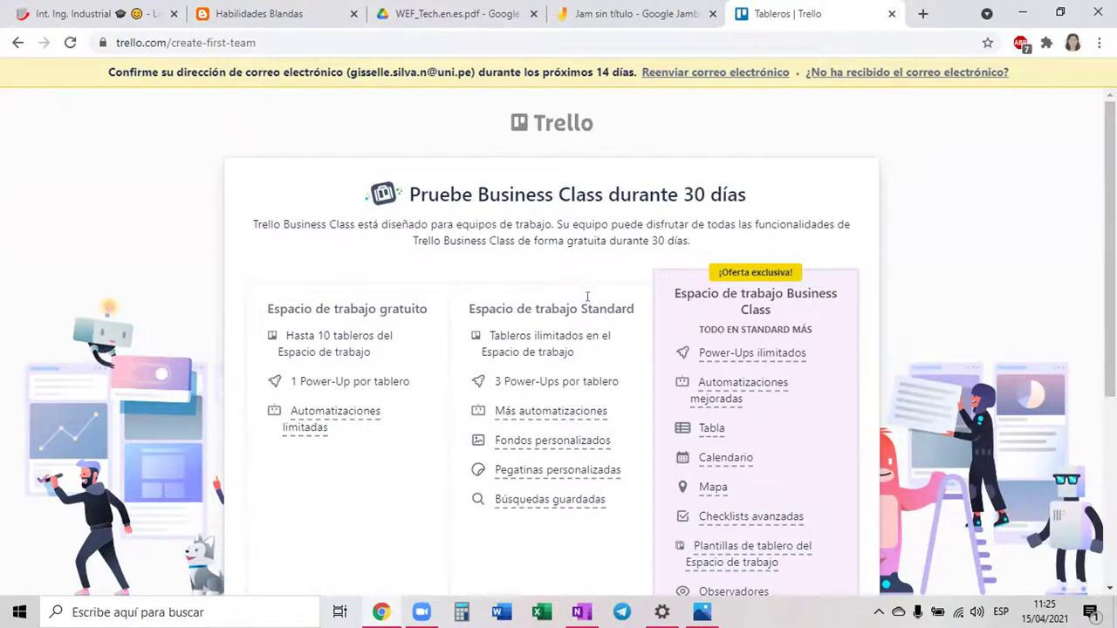
pyautogui.scroll(-4, 588, 297)
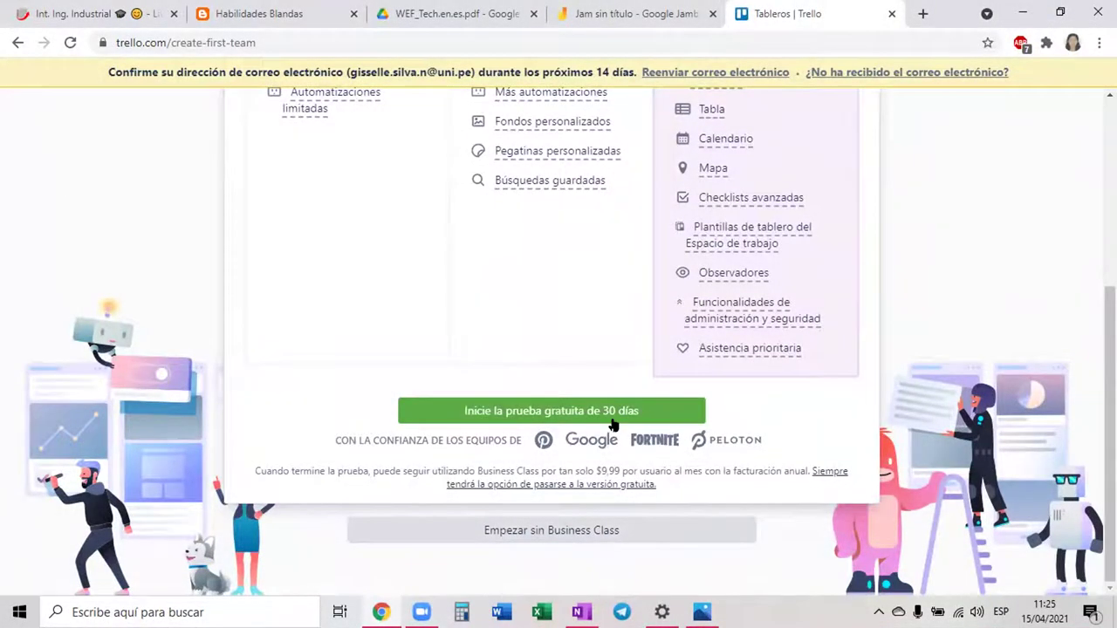
pyautogui.scroll(4, 614, 421)
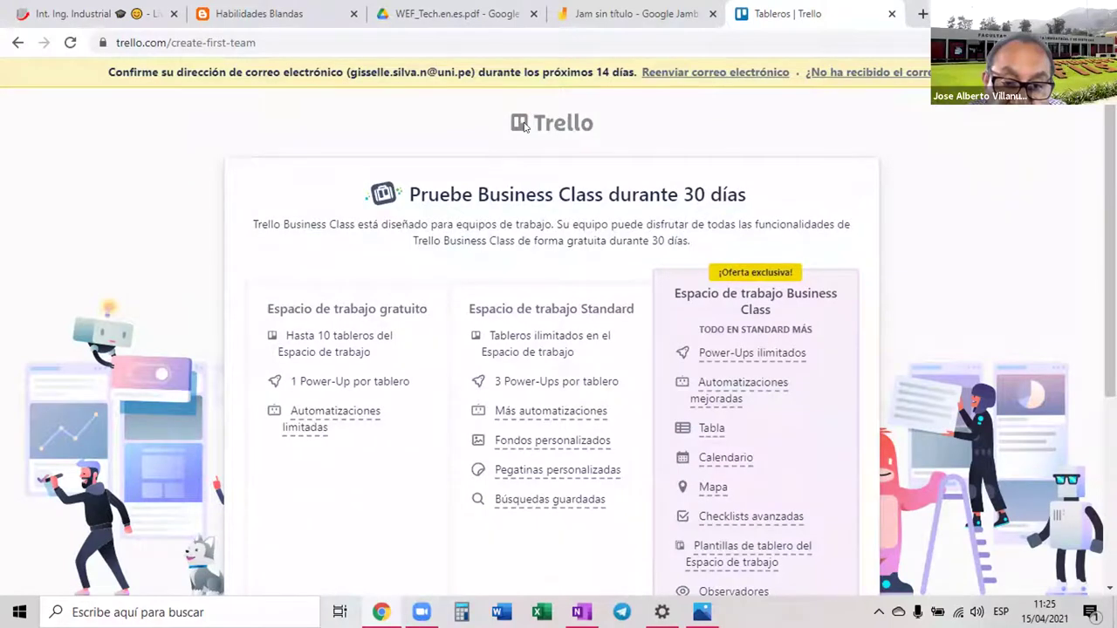
pyautogui.scroll(-1, 556, 189)
pyautogui.scroll(-3, 557, 307)
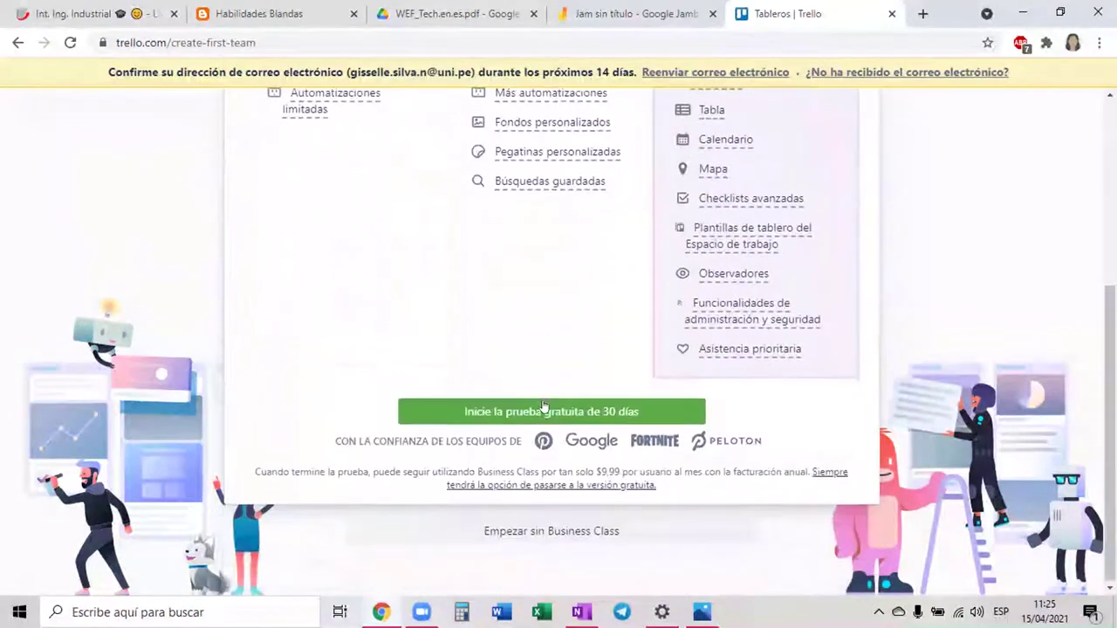
pyautogui.click(542, 531)
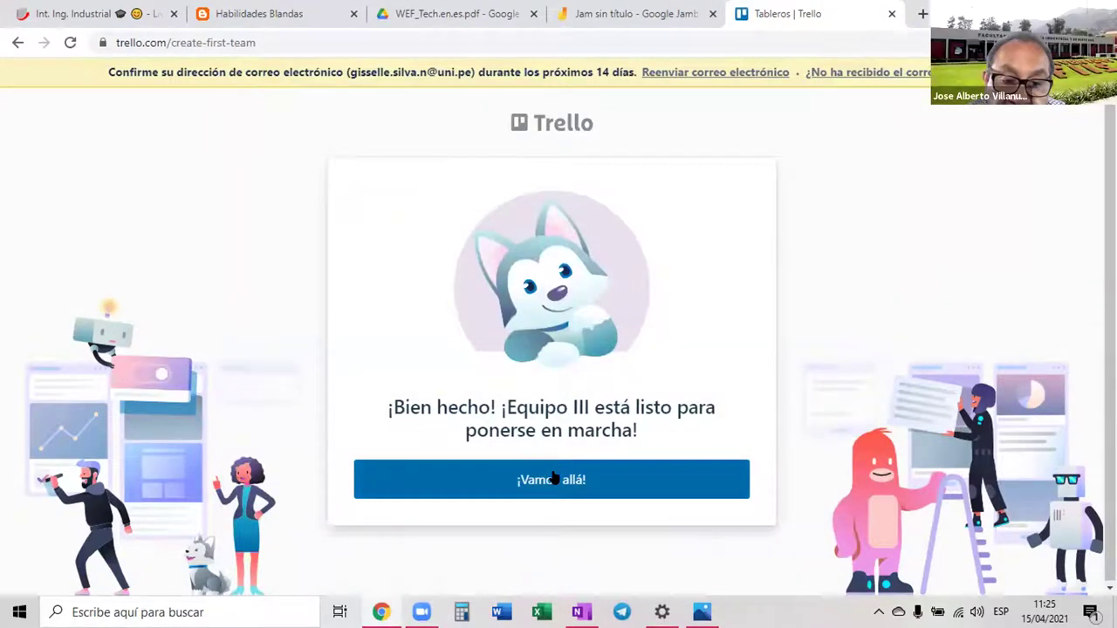
# Enter Equipo III with '¡Vamos allá!' and start the 'Invite a sus compañeros de equipo' step
pyautogui.click(552, 474)
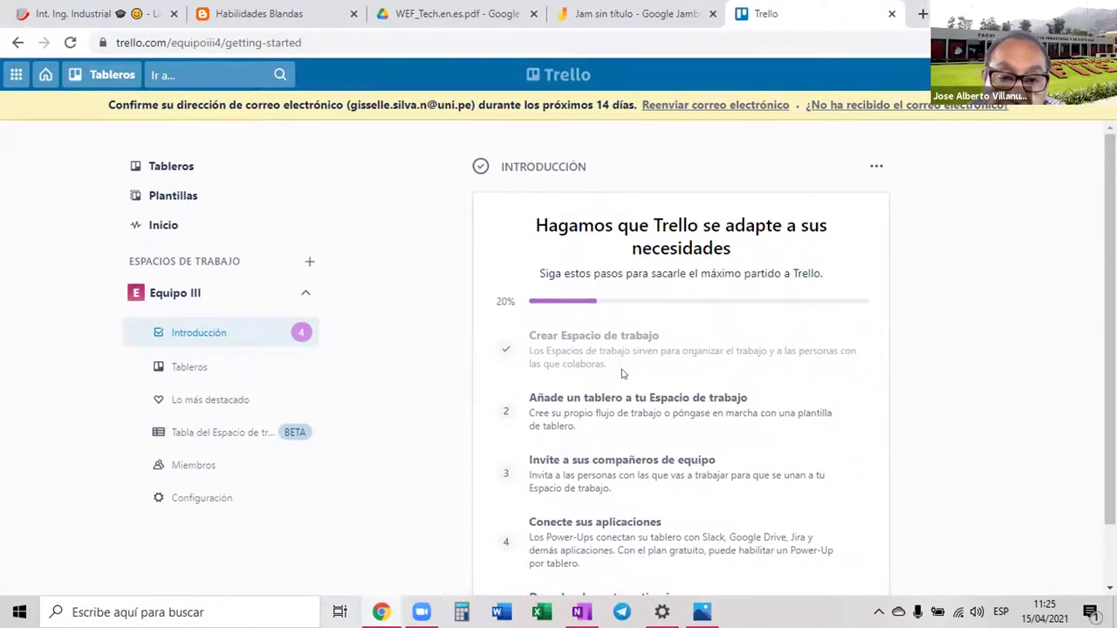
pyautogui.scroll(-1, 623, 362)
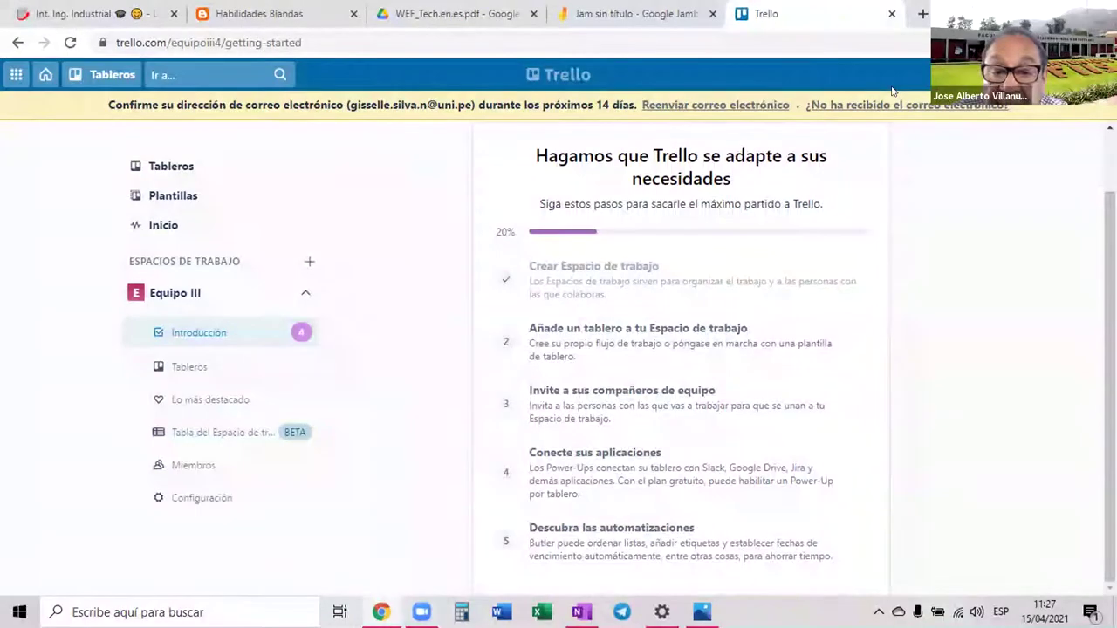
pyautogui.click(867, 404)
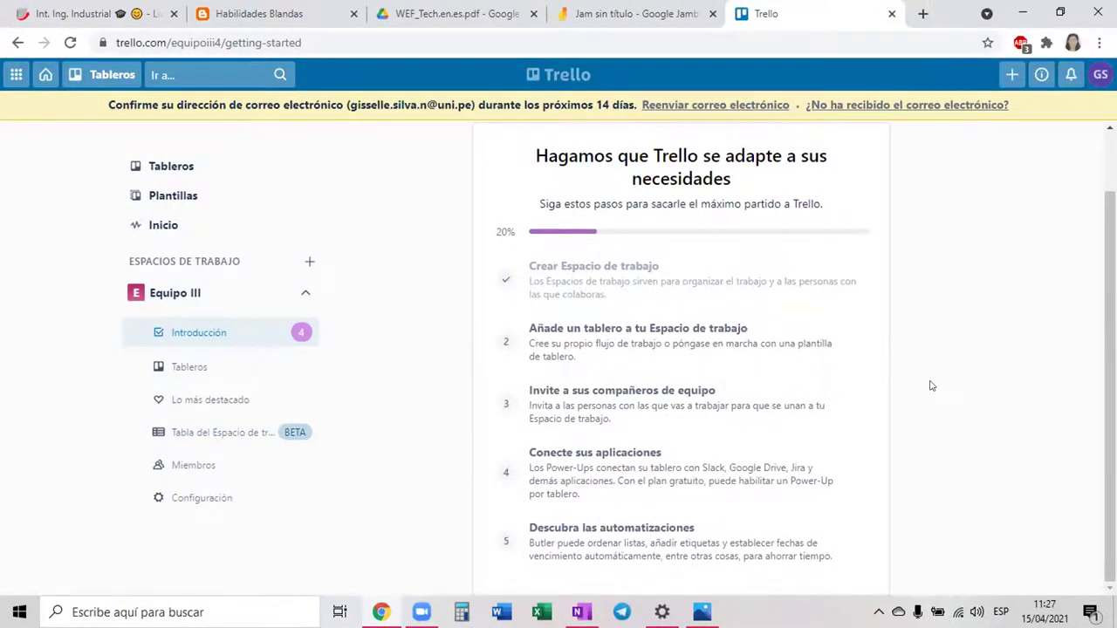